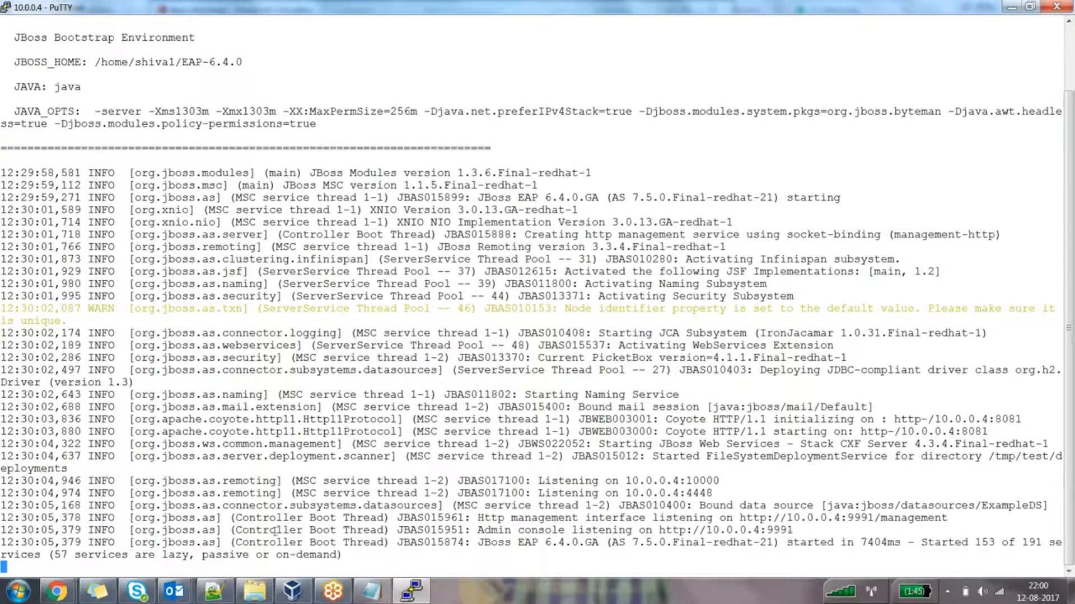
Once JBoss EAP has started, bring up the open browser windows from the taskbar
click(56, 592)
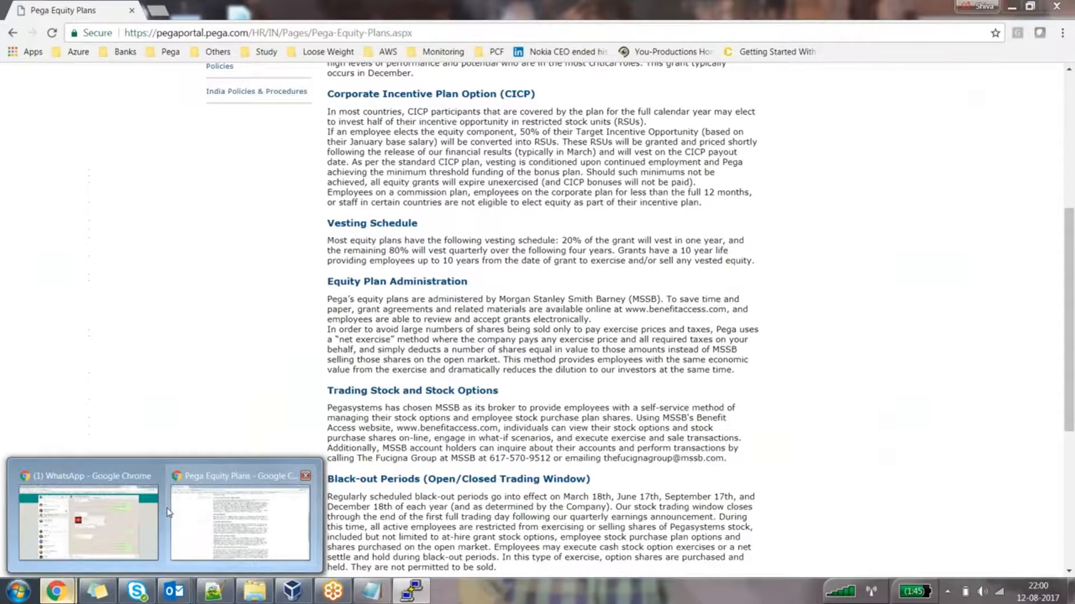
click(88, 520)
click(930, 10)
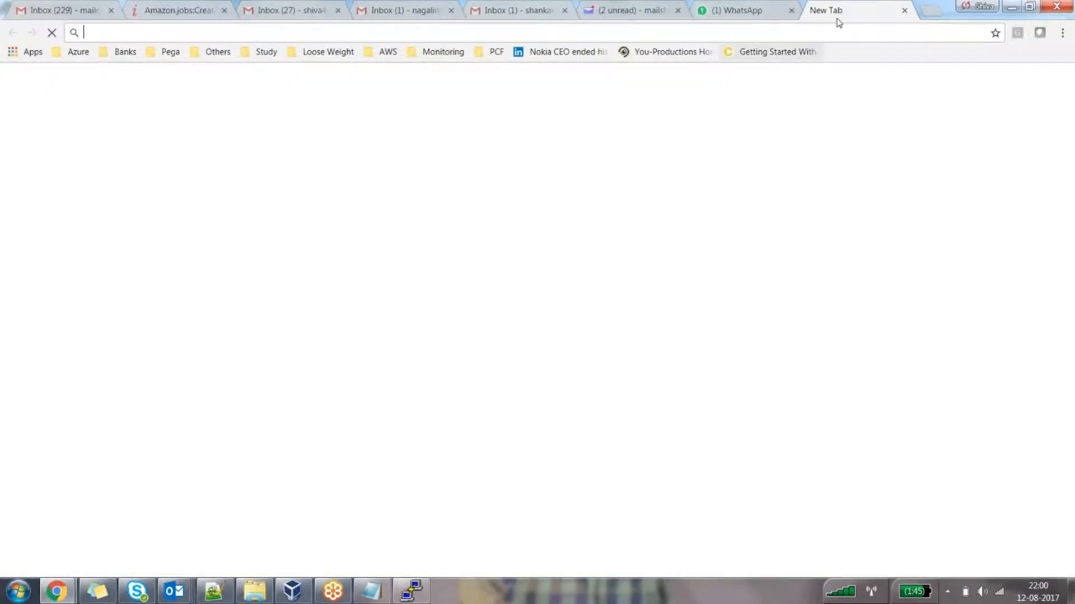
key(ctrl+n)
text(http://10.0.0.4:9991)
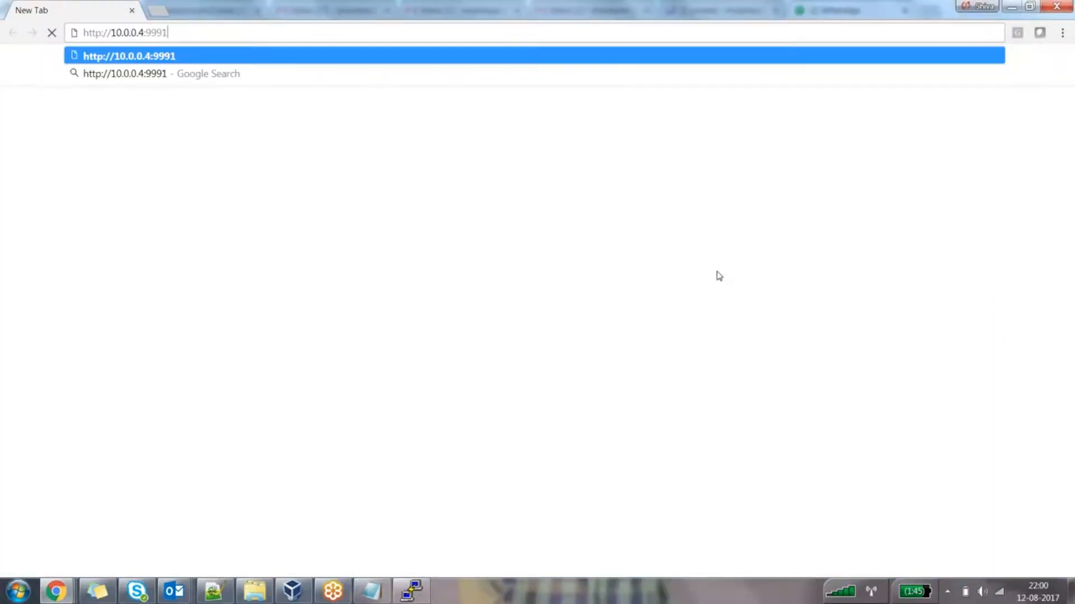
key(Return)
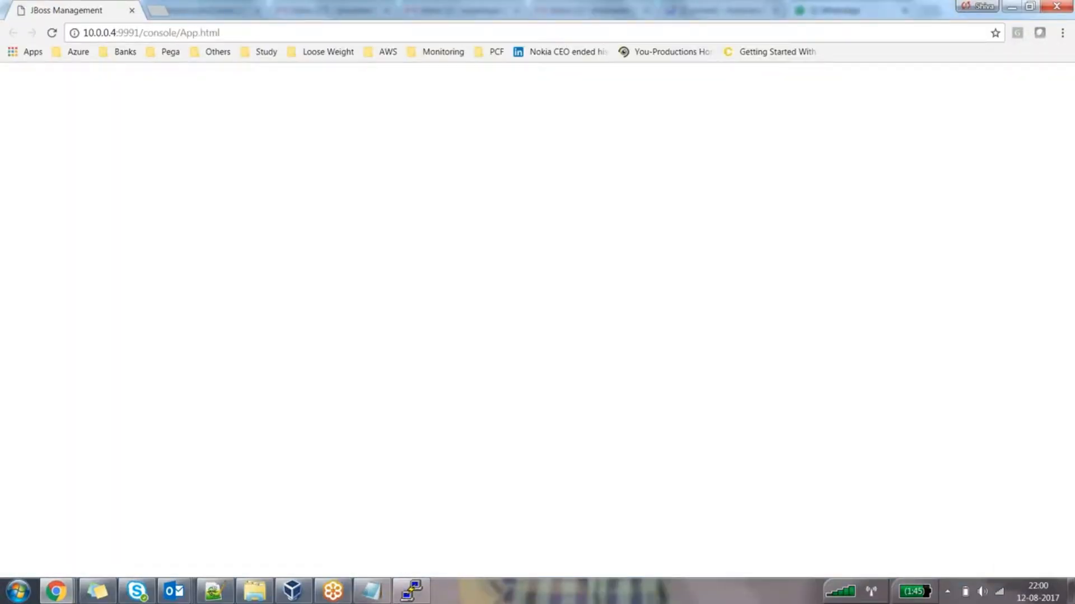
Log in to the console with the admin user name and password
text(admin)
key(Tab)
text(********)
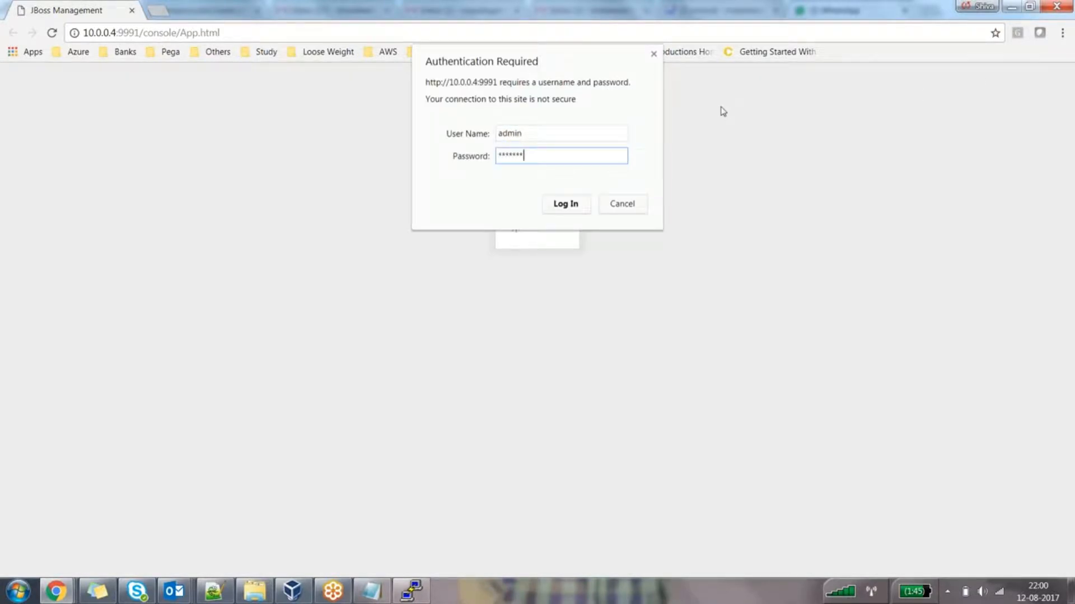
text(**)
key(Return)
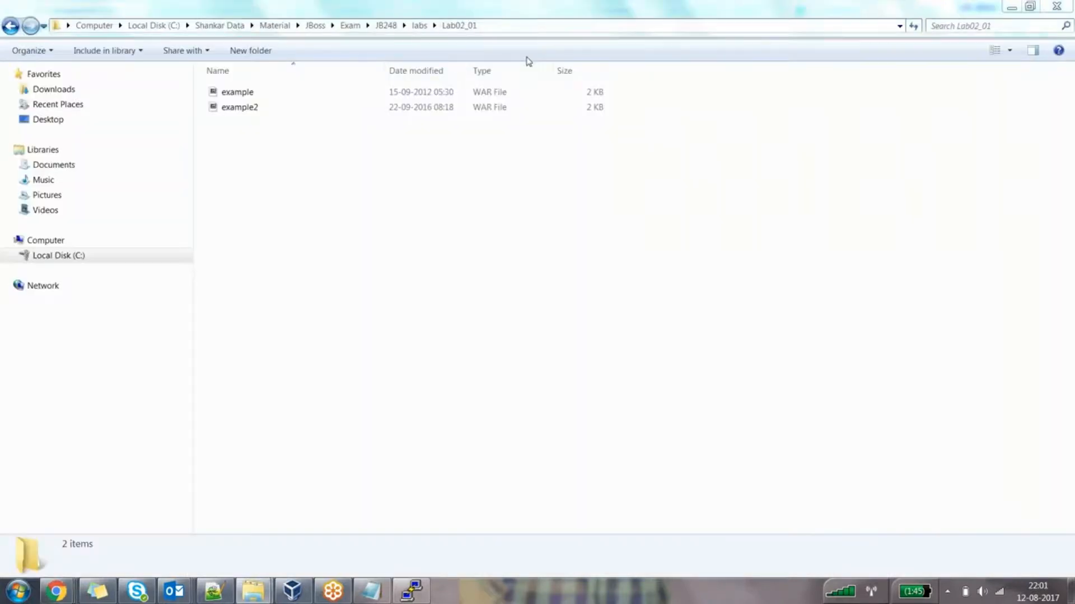
Copy the Lab02_01 folder path from the Explorer address bar and return to the console
click(528, 26)
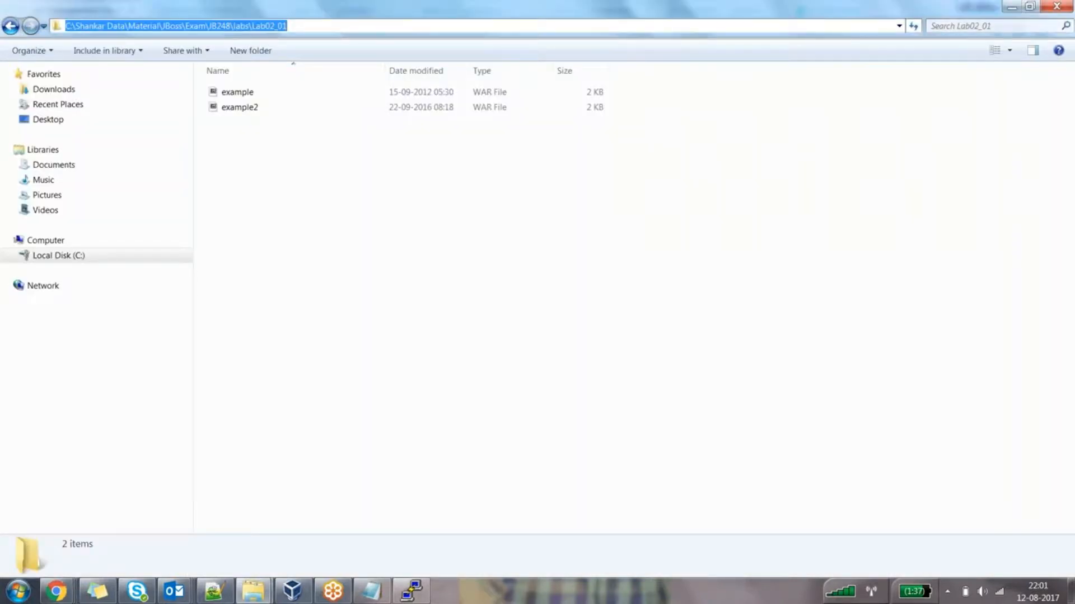
key(Escape)
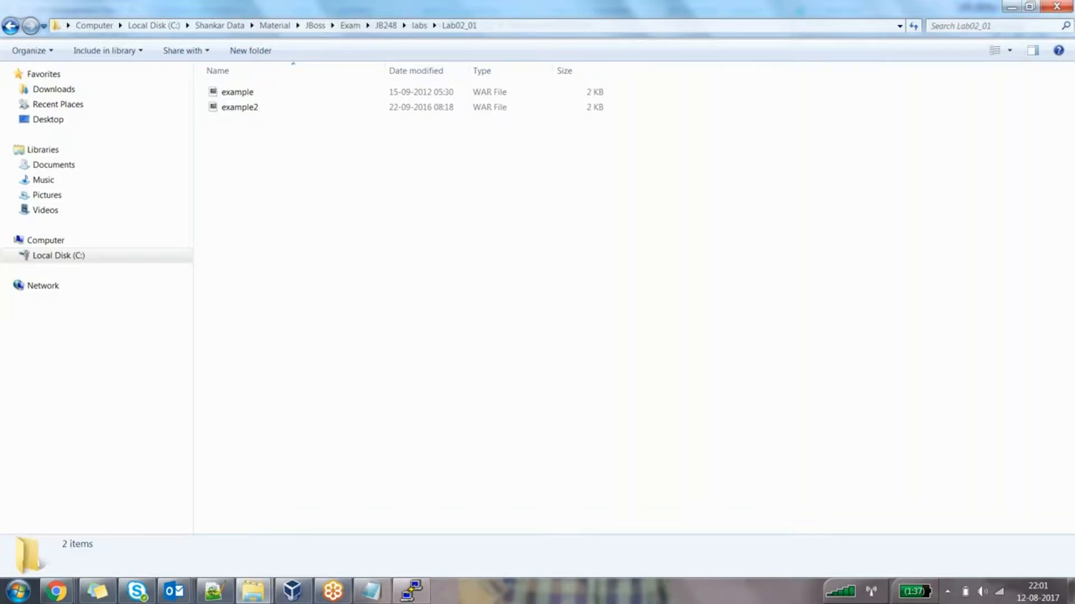
key(alt+Tab)
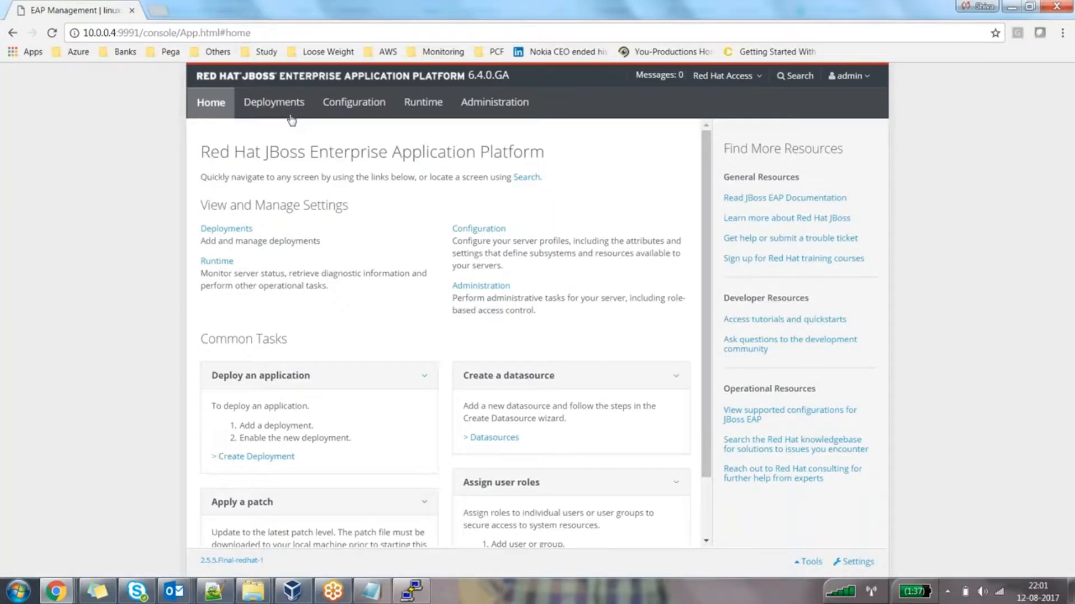
Check the server log in PuTTY, then open the console's Deployments page
key(alt+Tab)
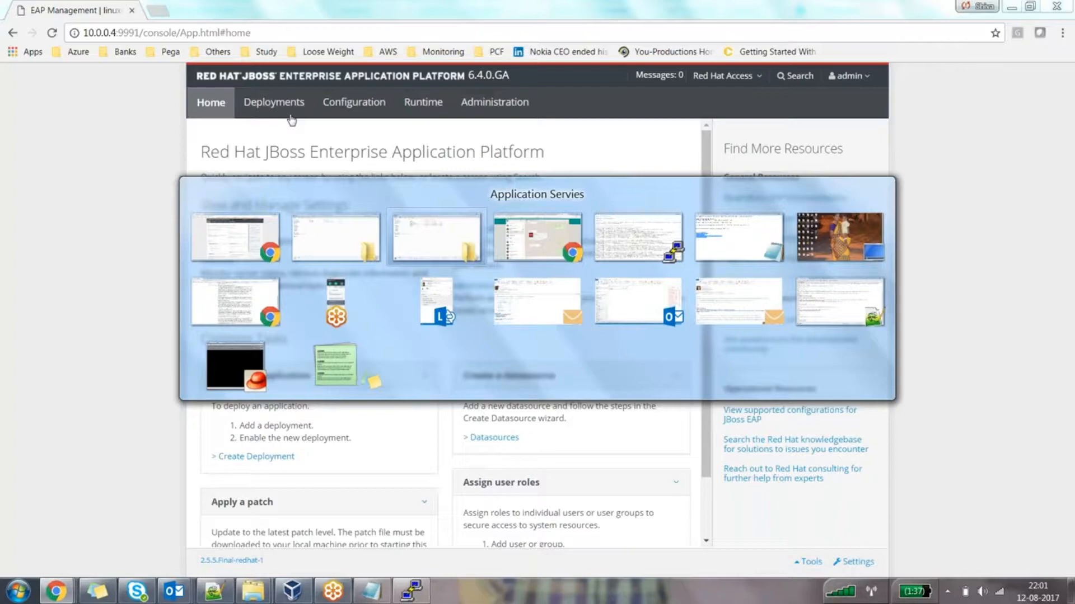
key(Tab)
key(Tab)
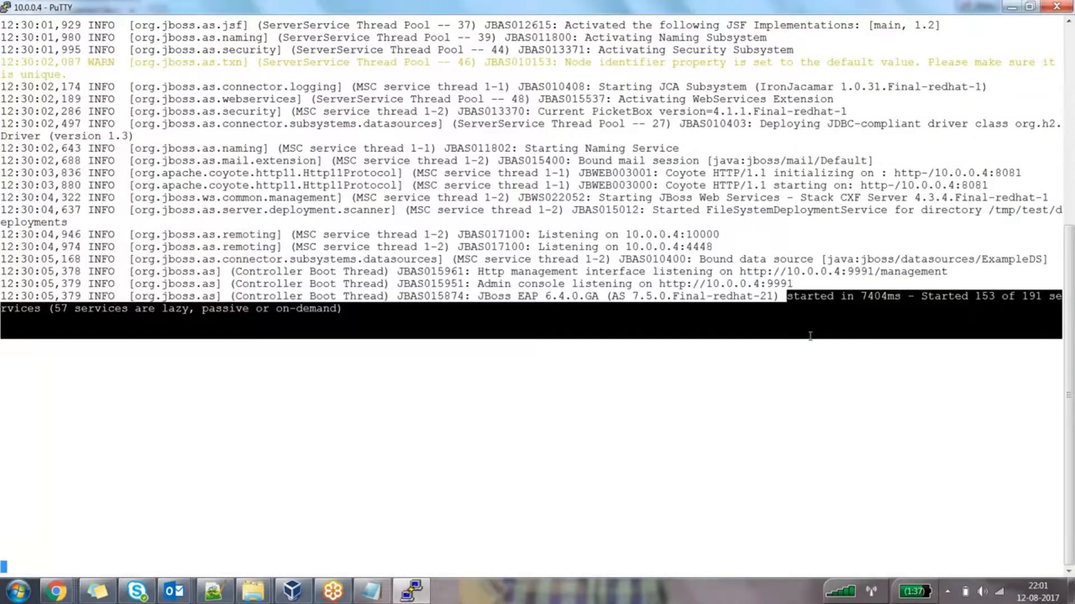
key(alt+Tab)
key(alt+Tab)
key(alt+Tab)
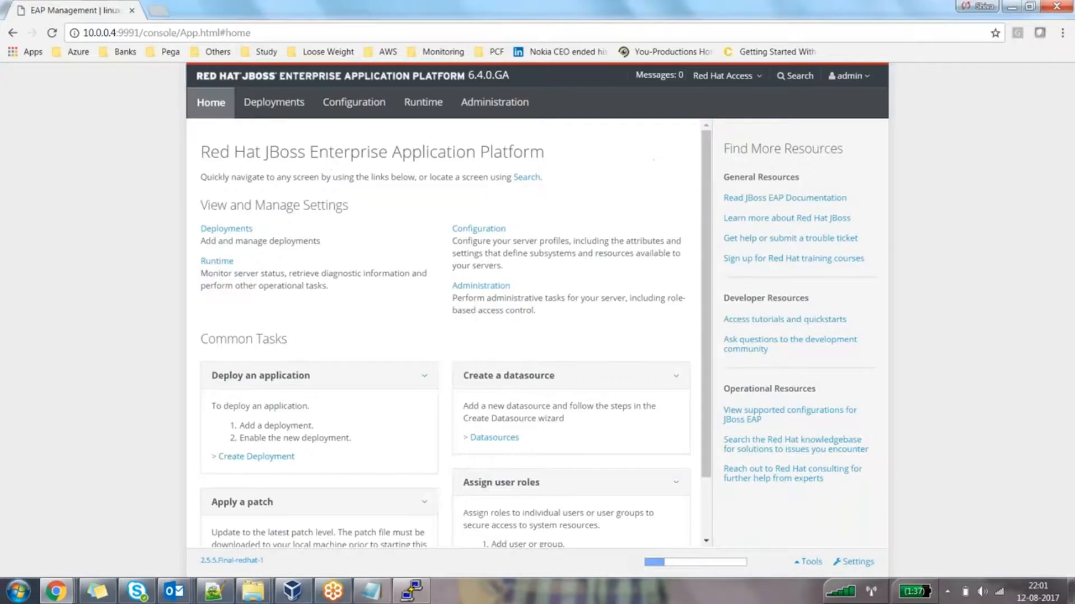
click(292, 109)
Start a new deployment and point the file chooser at the pasted Lab02_01 folder path
click(658, 250)
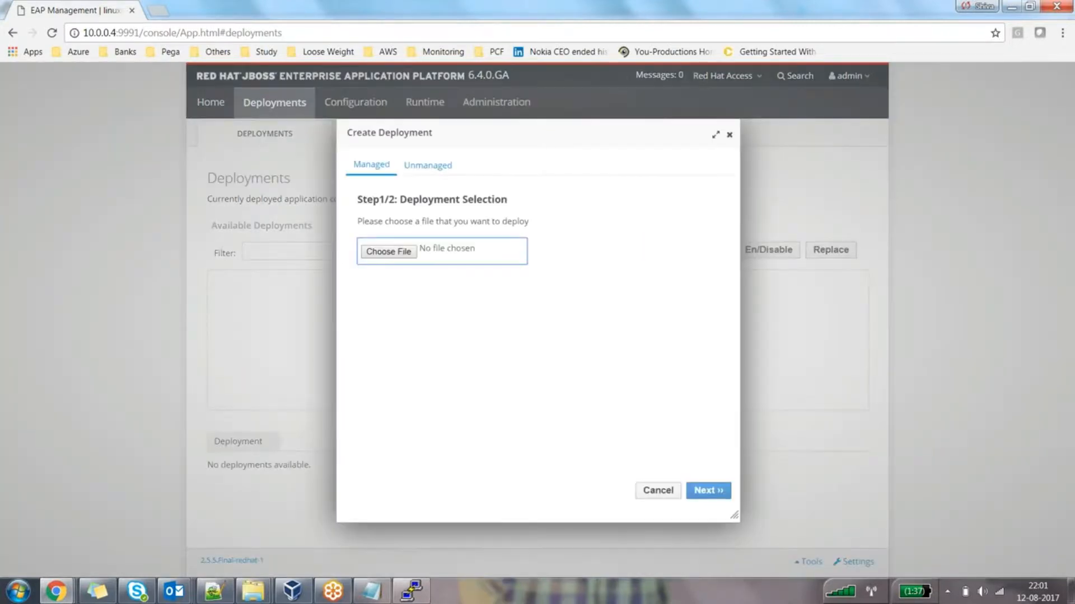
click(388, 251)
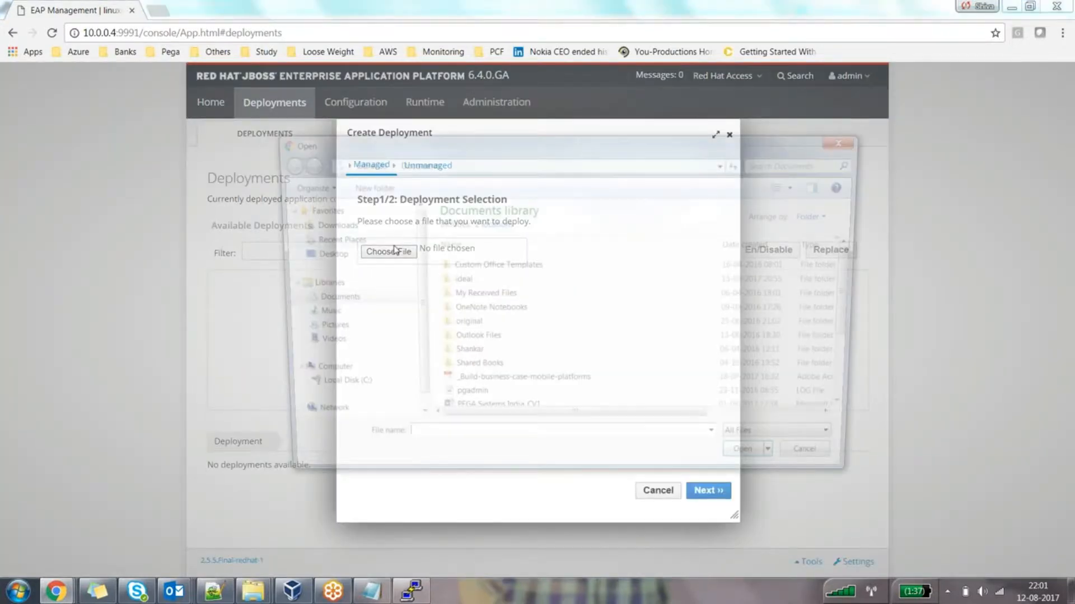
key(BackSpace)
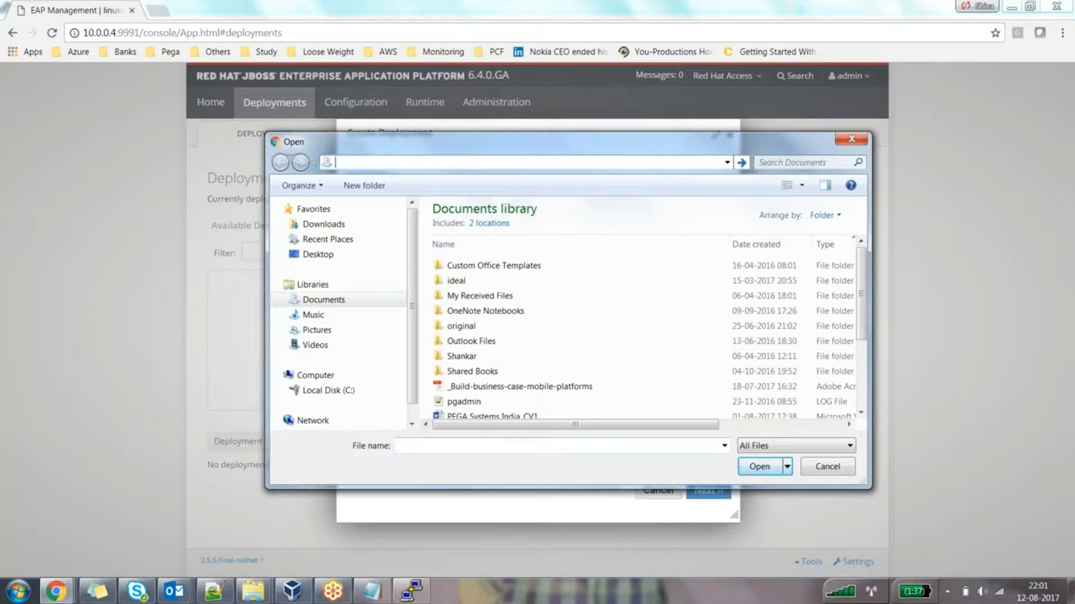
key(alt+Tab)
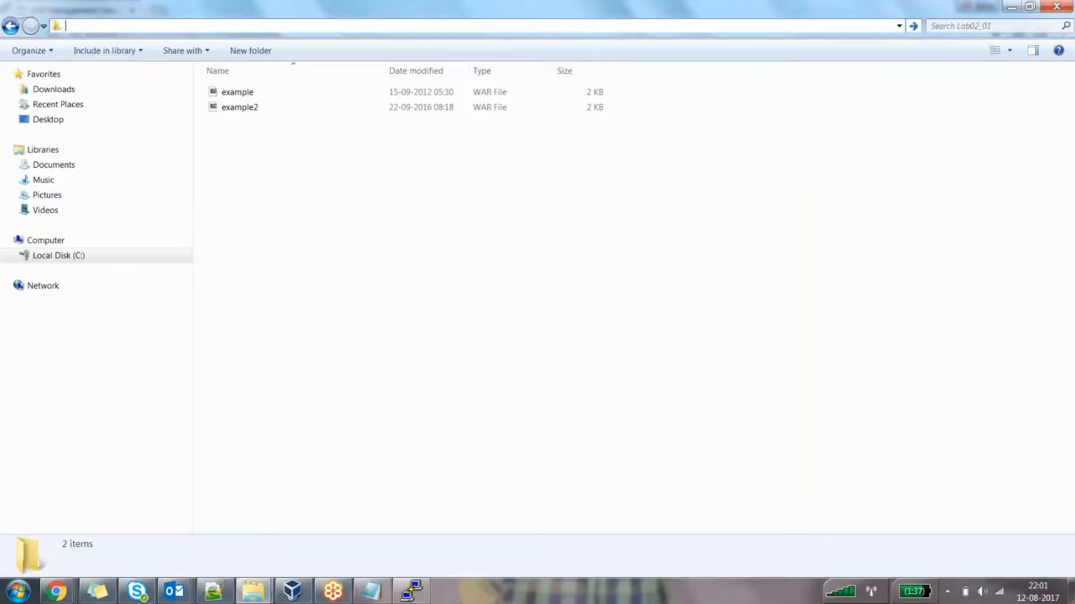
key(alt+Tab)
text(C:\Shankar Data\Material\JBoss\Exam\JB248\labs\Lab02_01)
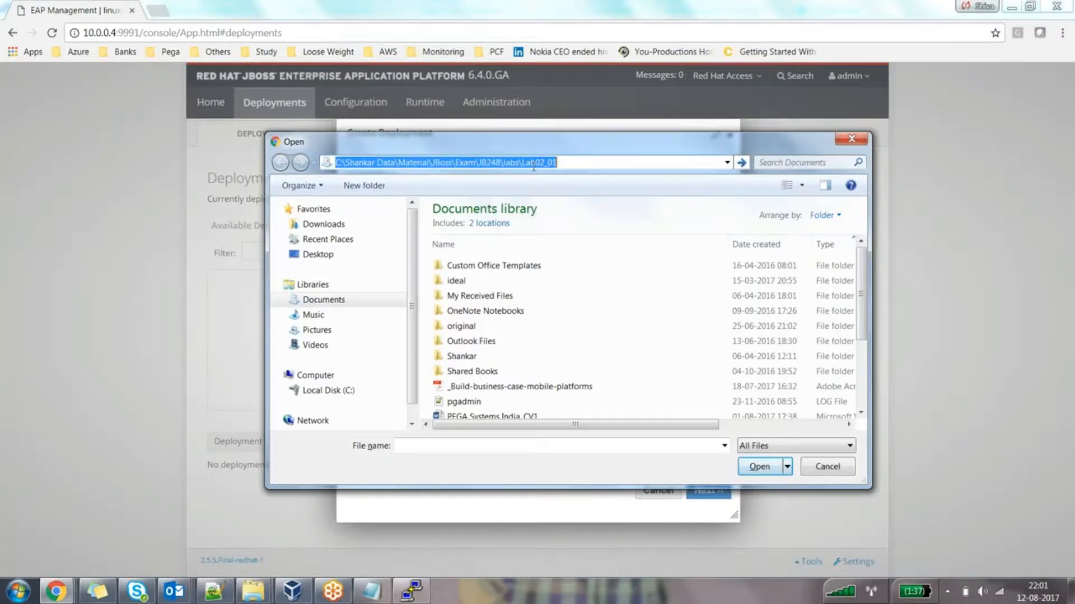
key(Return)
Choose example.war as the deployment file and advance to the name step
click(486, 230)
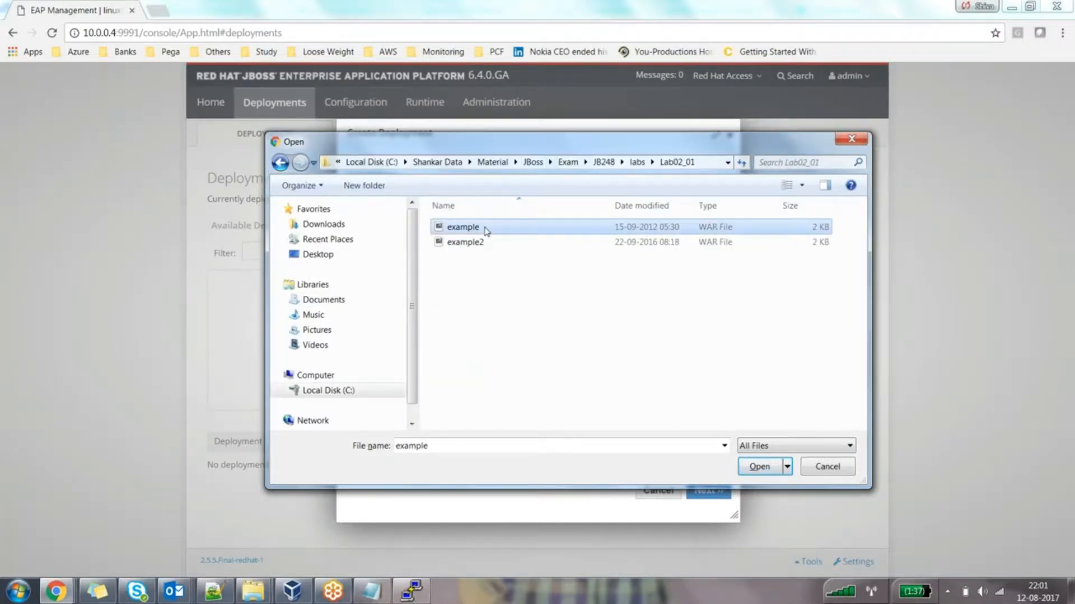
double_click(486, 231)
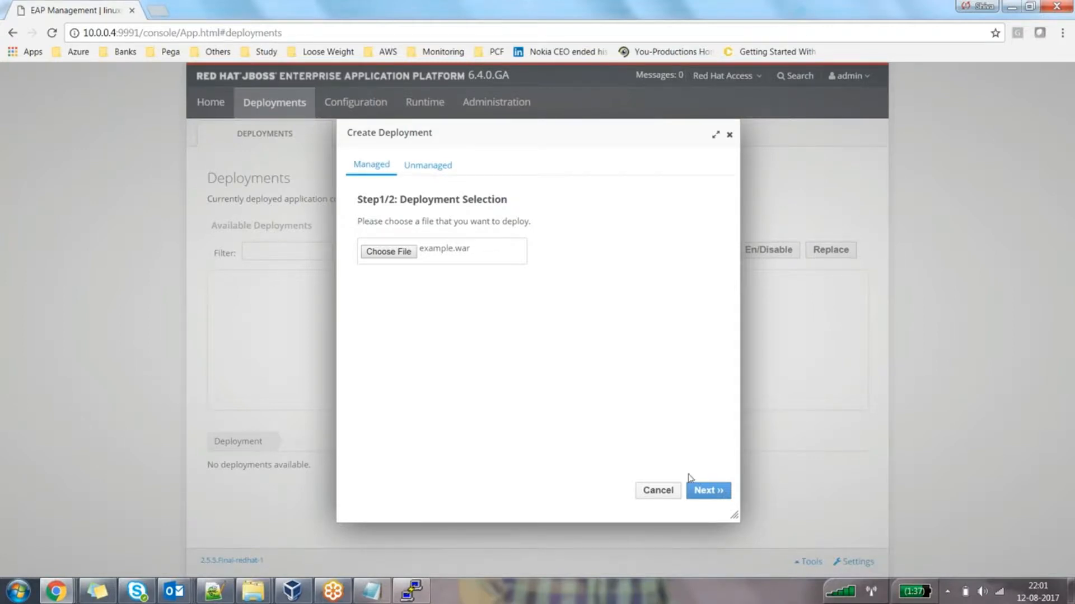
click(704, 492)
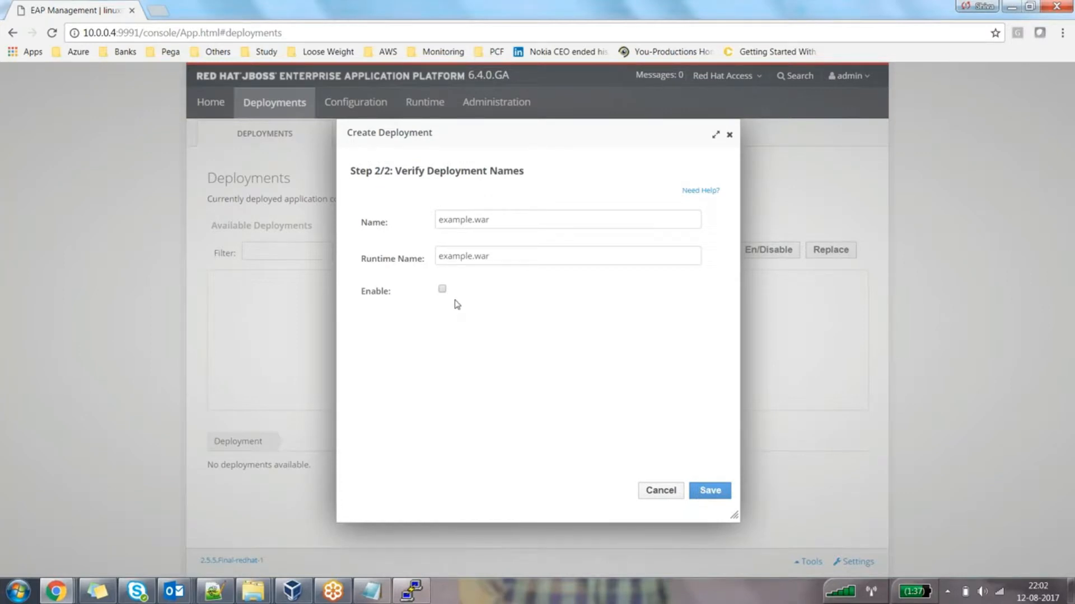
Keep example.war as both name and runtime name, and tick Enable
drag(490, 256, 439, 256)
click(525, 220)
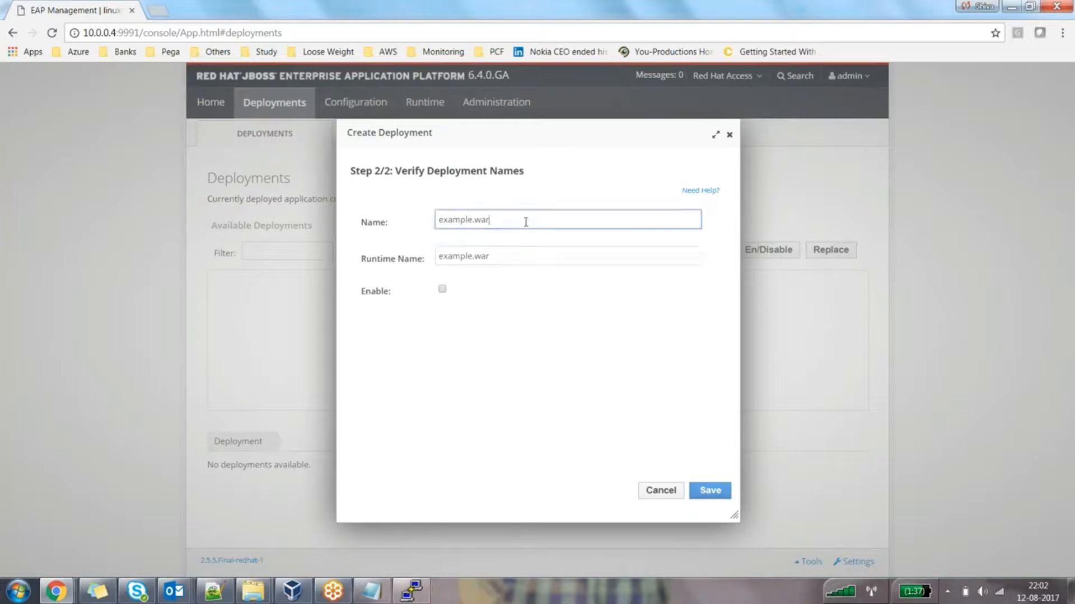
drag(522, 220, 398, 226)
click(442, 289)
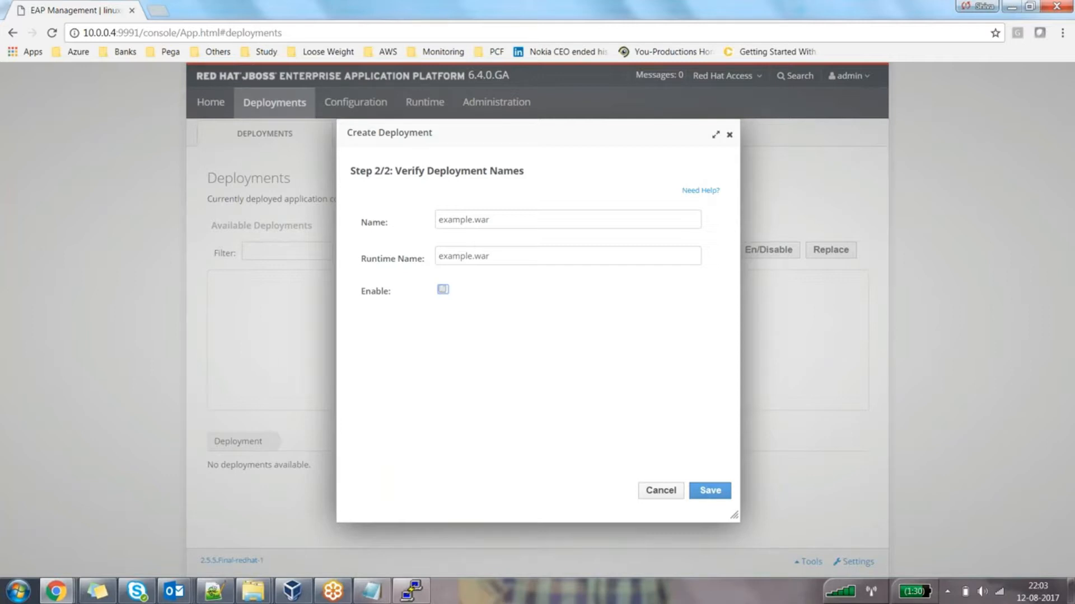
Save the example.war deployment and confirm enabling it in the deployments list
click(711, 492)
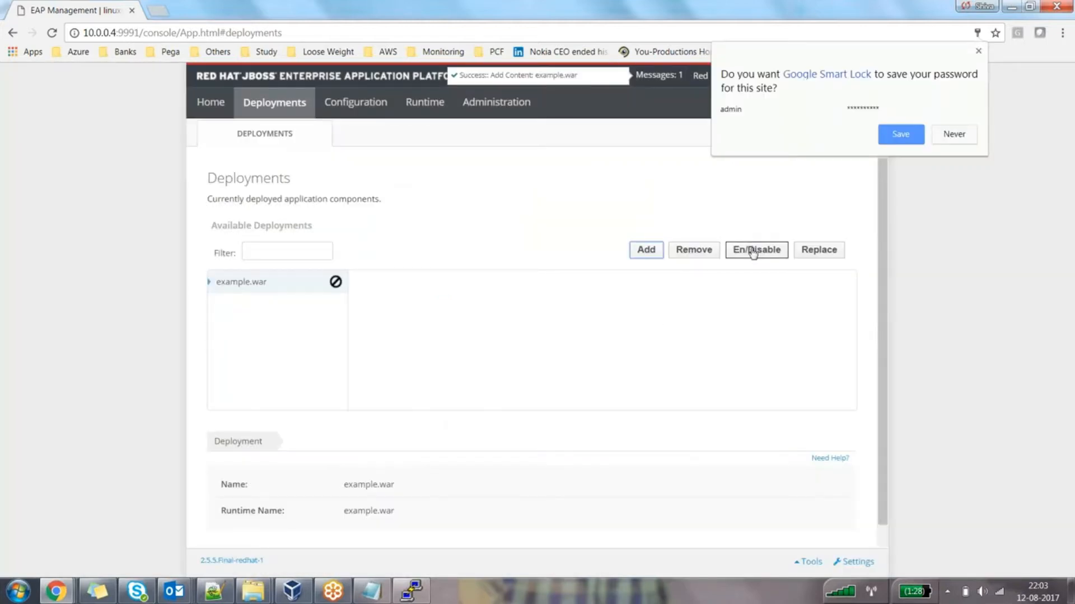
click(756, 250)
click(637, 390)
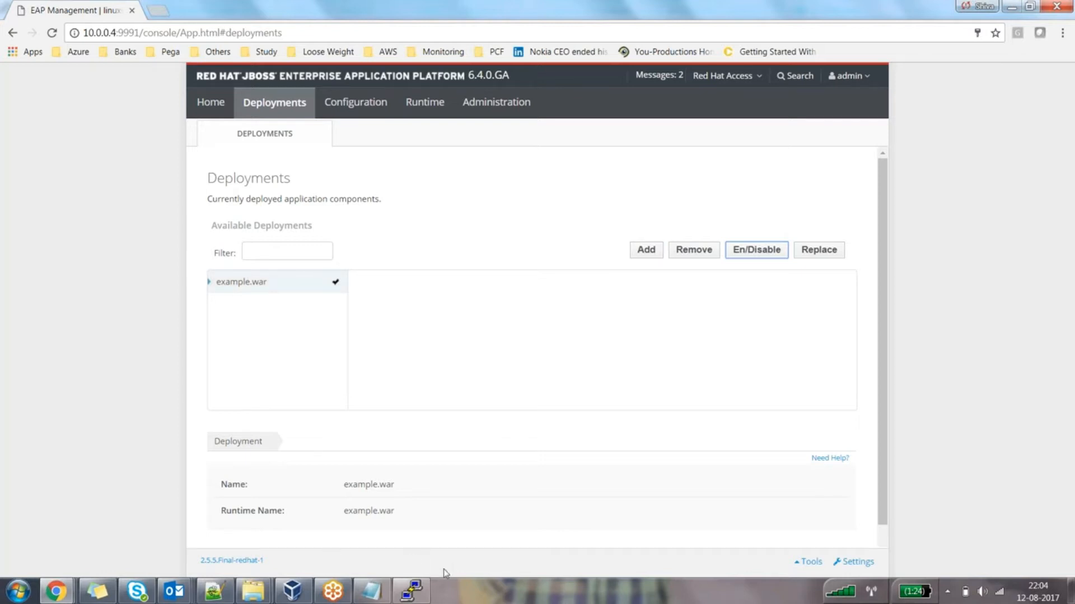
click(424, 599)
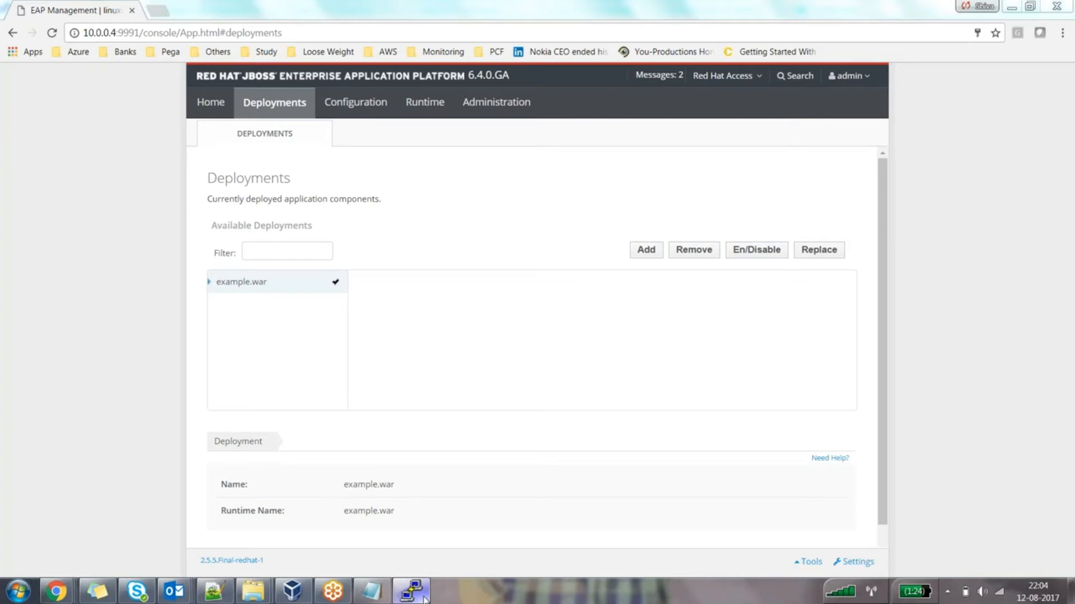
In the PuTTY log, highlight the example.war content-added line and its /tmp/test directory
click(424, 599)
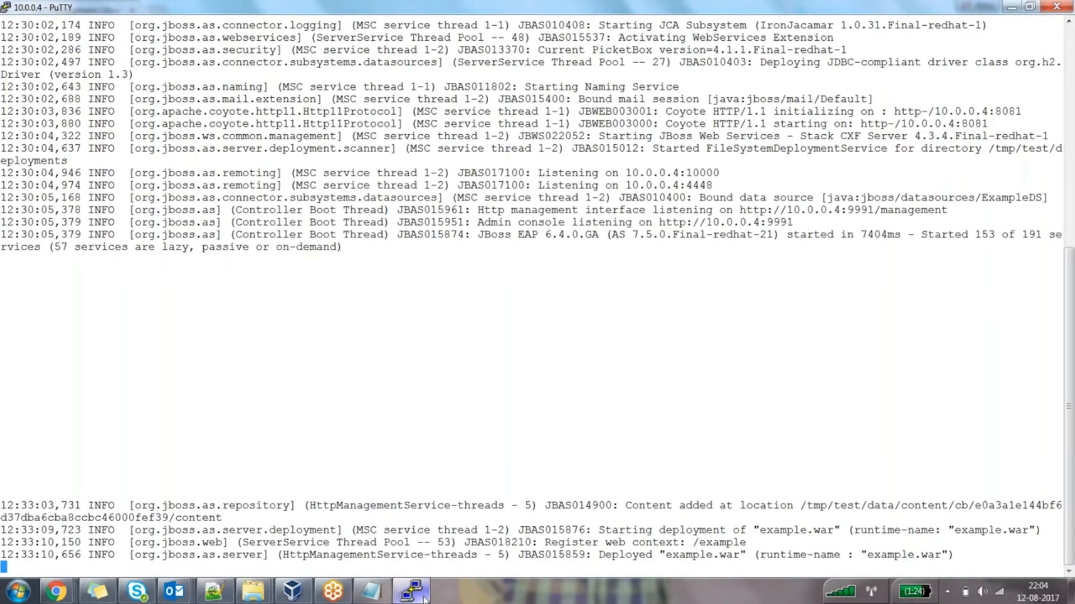
key(Return)
key(Return)
key(Return)
key(Return)
key(Return)
drag(625, 444, 633, 458)
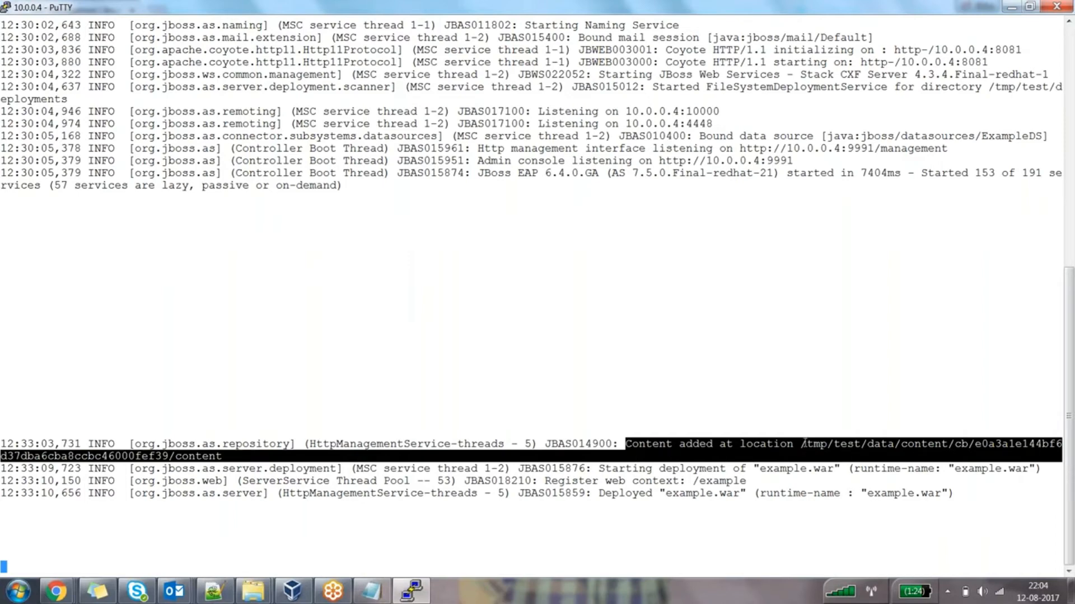
drag(802, 443, 861, 444)
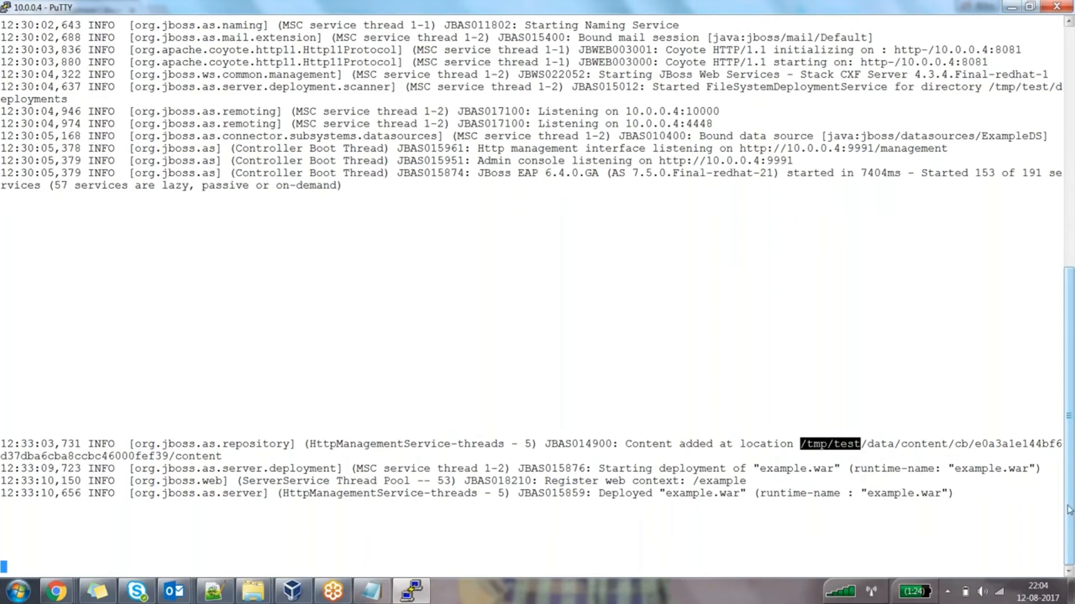
Scroll back up through the server log to the standalone.sh startup command
scroll(1070, 514, up, 1)
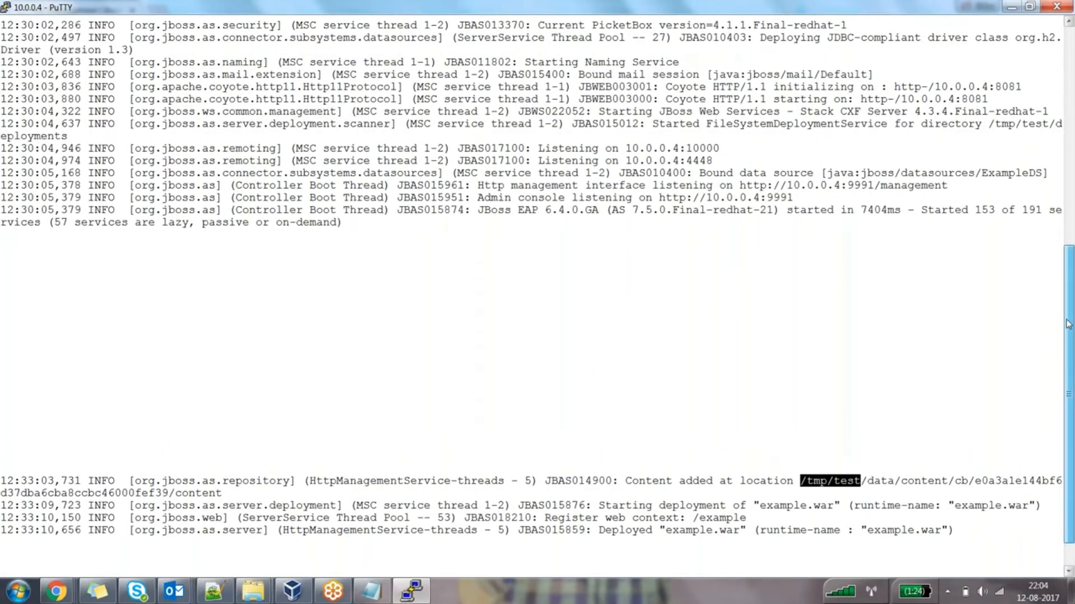
scroll(1068, 322, up, 9)
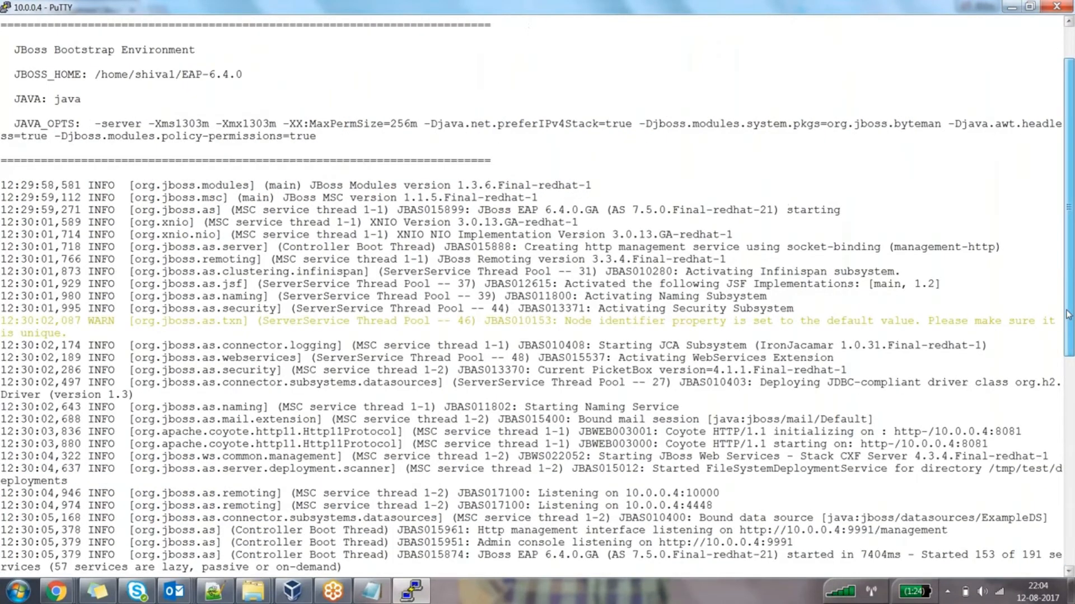
scroll(1068, 315, up, 2)
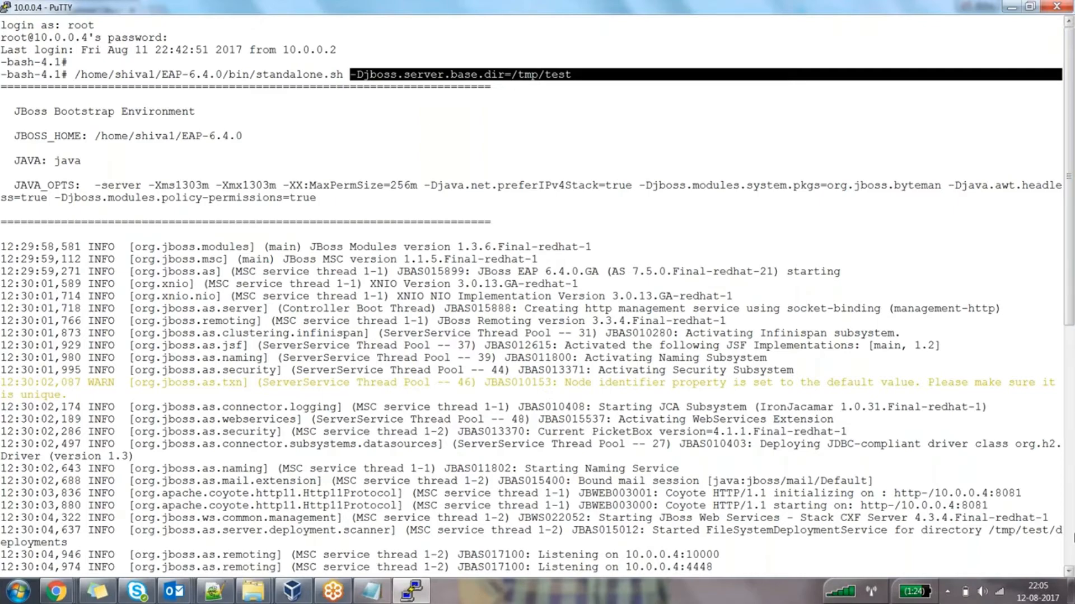
drag(1069, 296, 1073, 539)
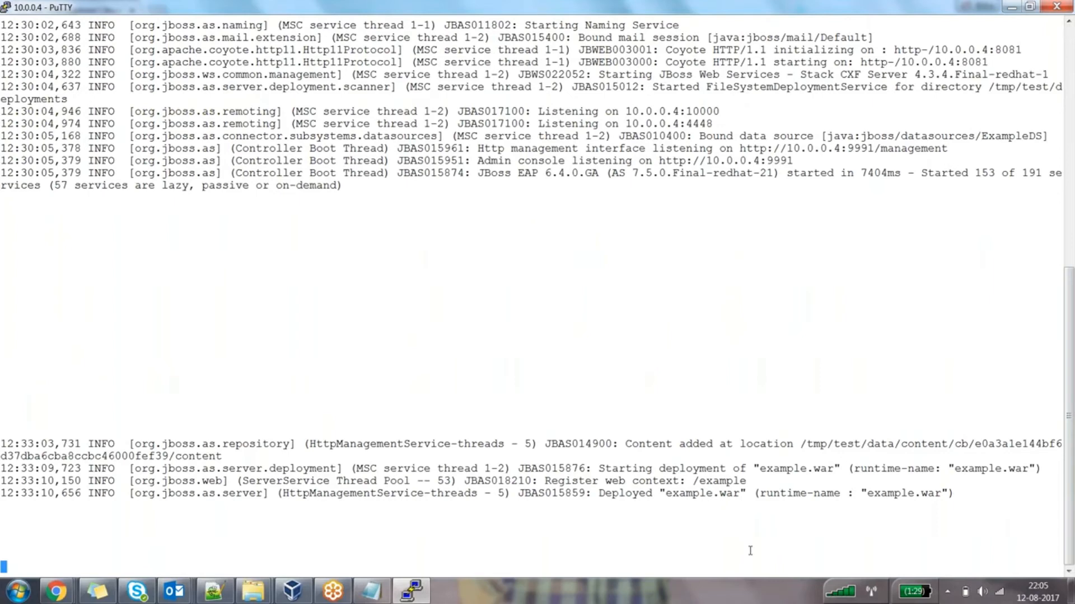
key(Return)
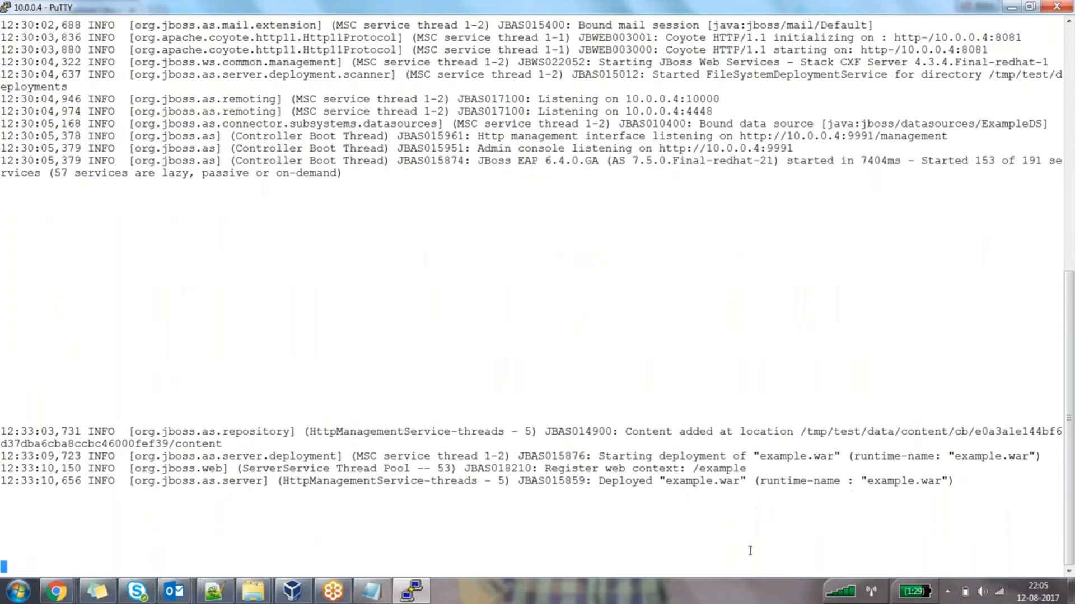